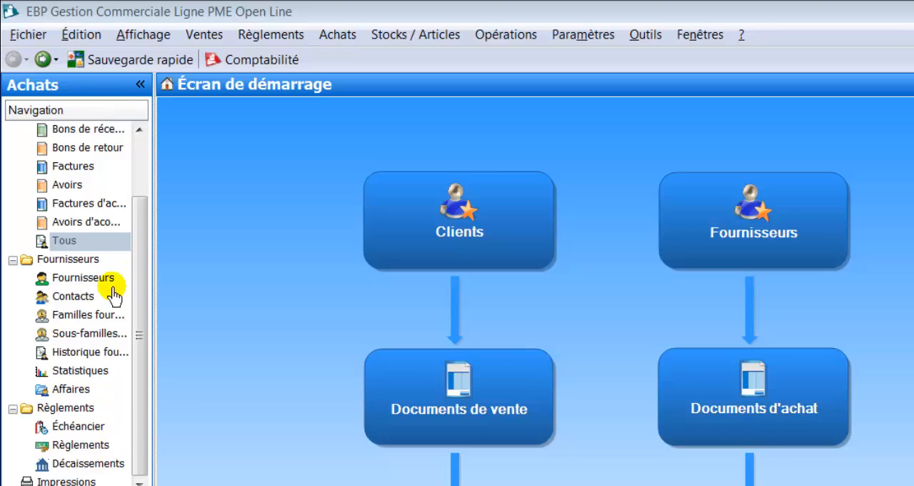
- Open the list of all purchase documents (Documents d'achat)
scroll(132, 254, "up", 2)
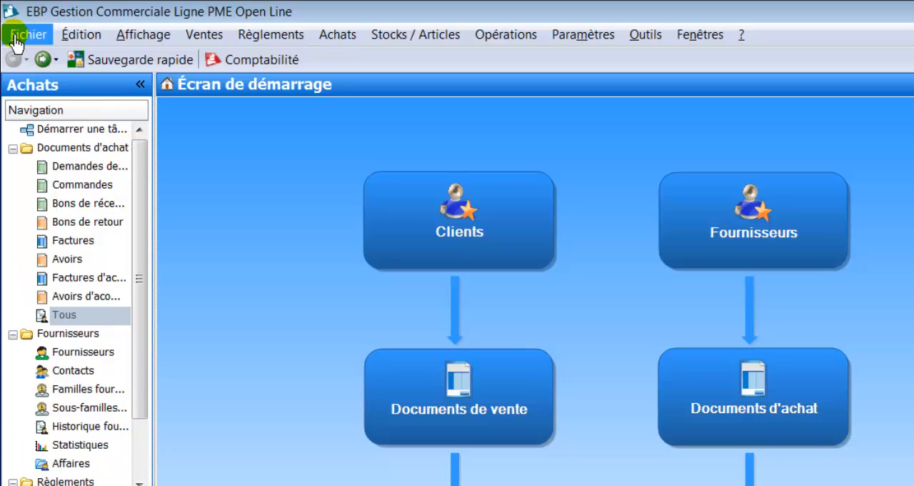
left_click(322, 35)
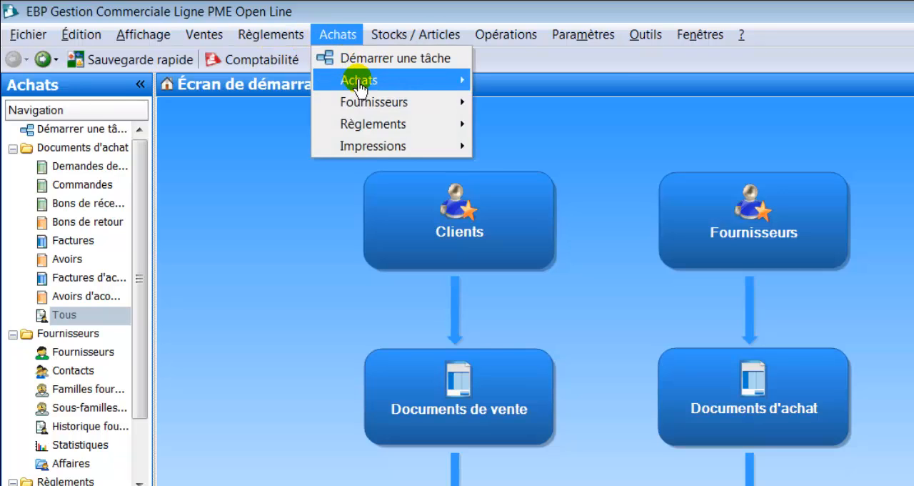
mouse_move(358, 80)
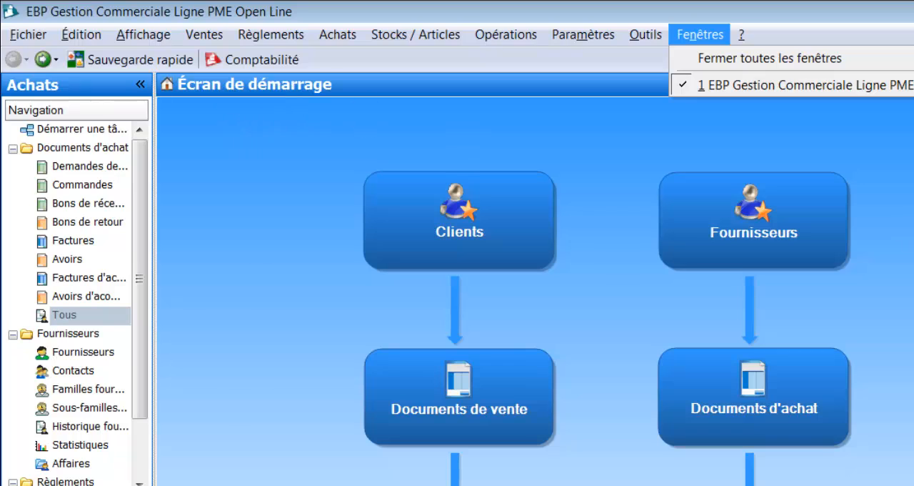
left_click(741, 413)
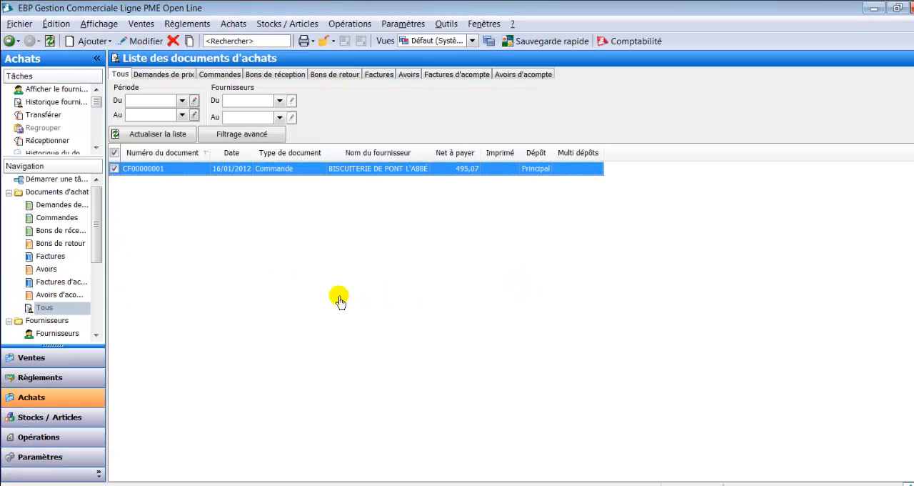
- Open the BISCUITERIE DE PONT L'ABBÉ purchase order dated 16/01/2012 from the document list
left_click(165, 176)
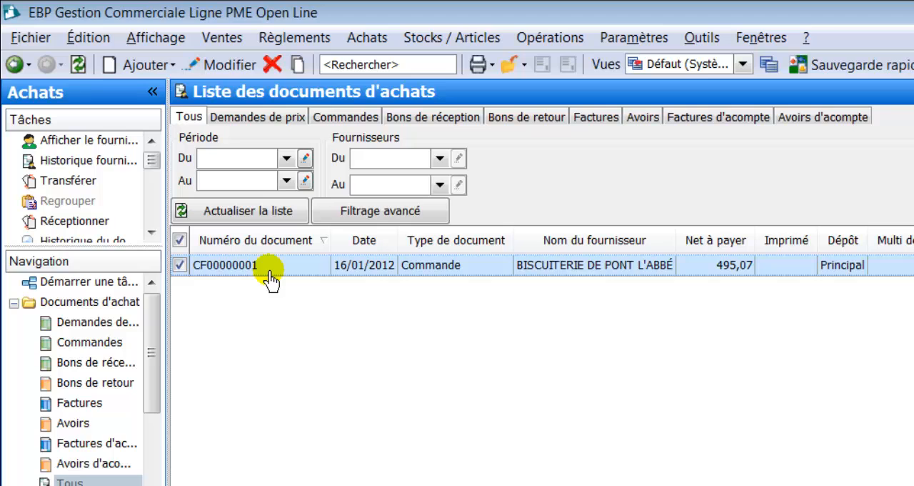
right_click(256, 266)
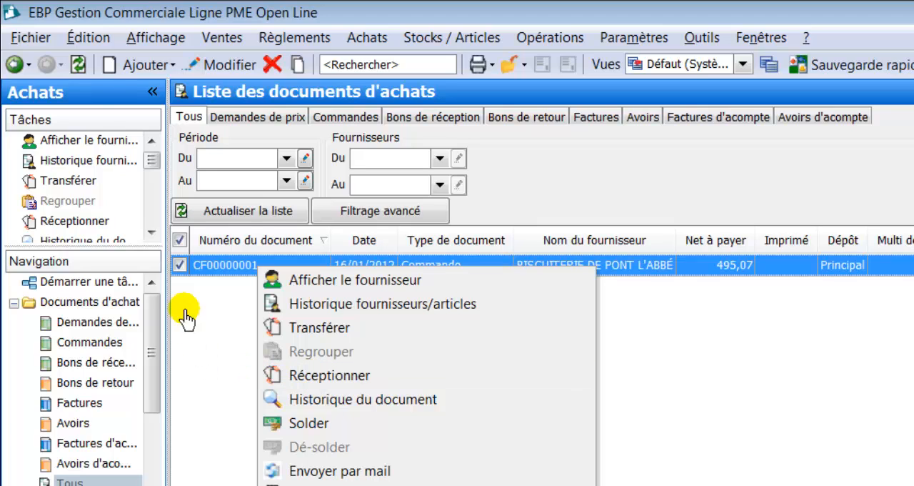
left_click(208, 267)
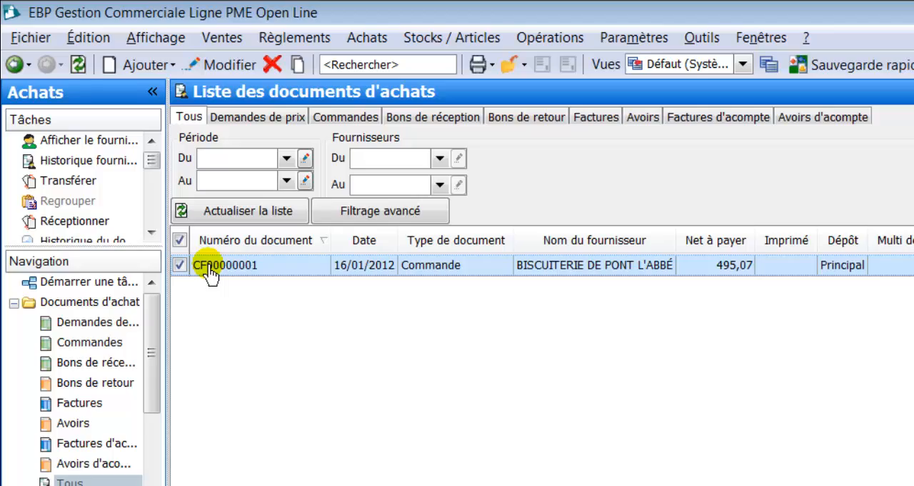
double_click(210, 270)
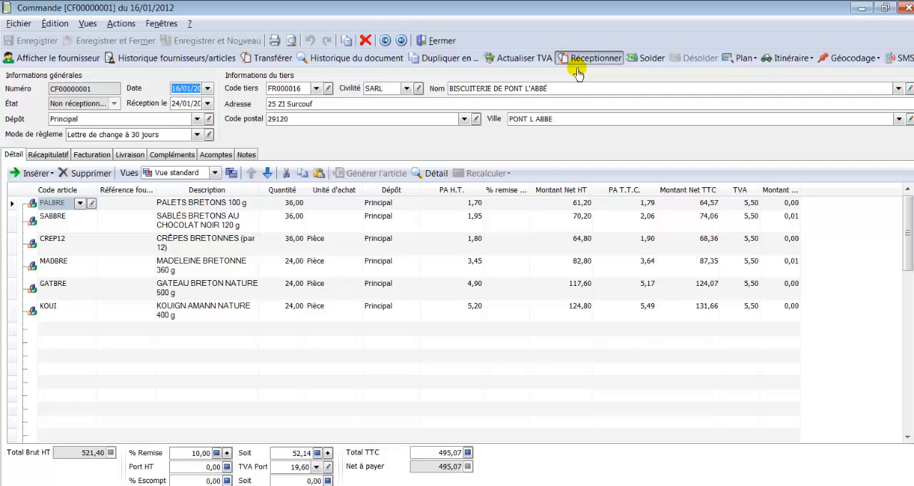
- Start the reception (Réceptionner) of the order, expand its item lines and mark the whole order for receipt
left_click(577, 71)
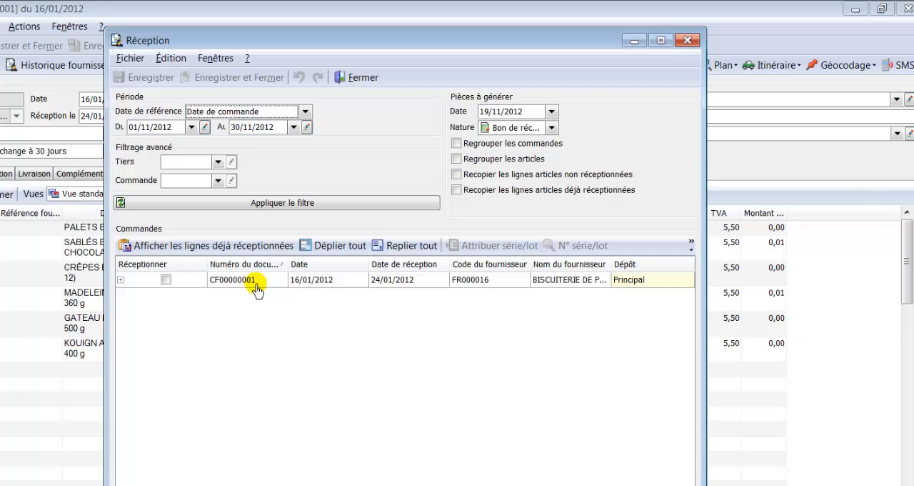
left_click(334, 246)
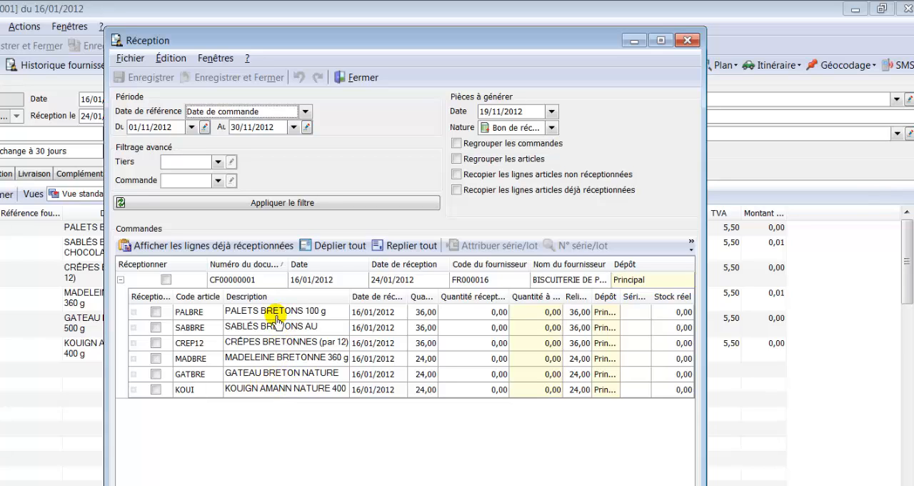
left_click(166, 279)
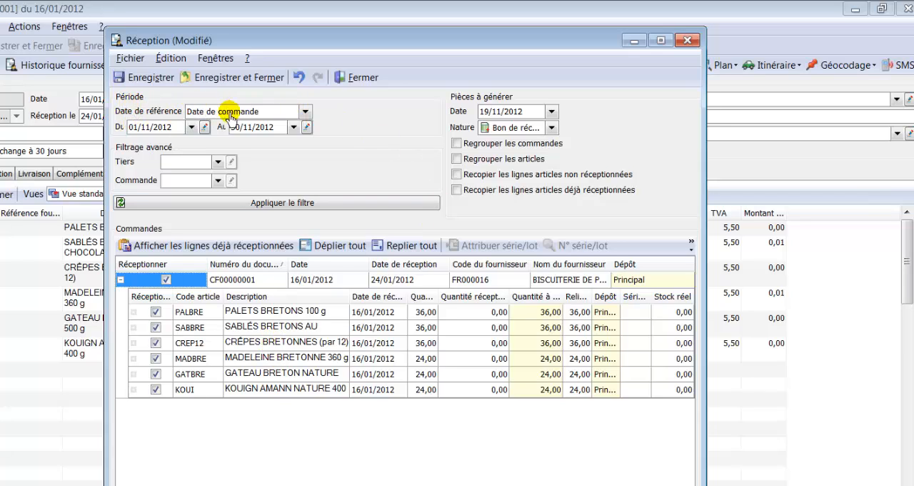
- Set the start date of the reception's filter period to 01/01/2012
left_click(192, 127)
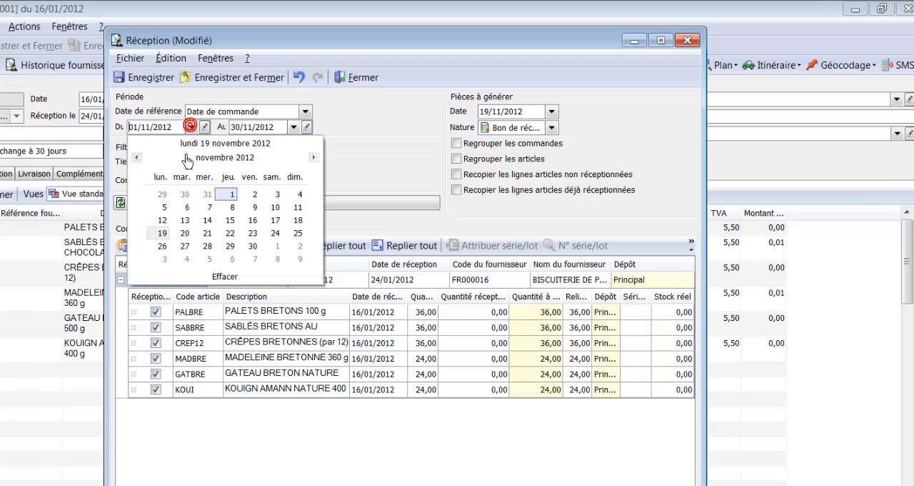
left_click(137, 158)
left_click(137, 158)
left_click(137, 158)
left_click(137, 158)
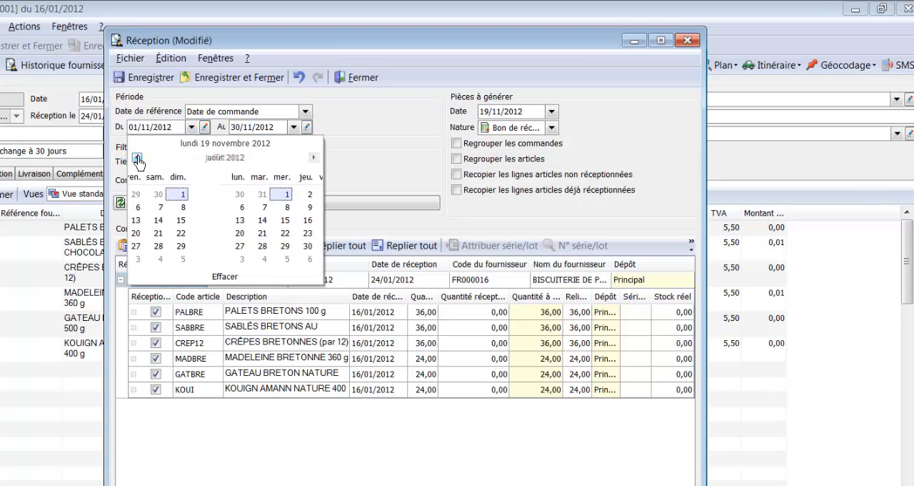
left_click(137, 158)
left_click(137, 158)
left_click(136, 158)
left_click(137, 157)
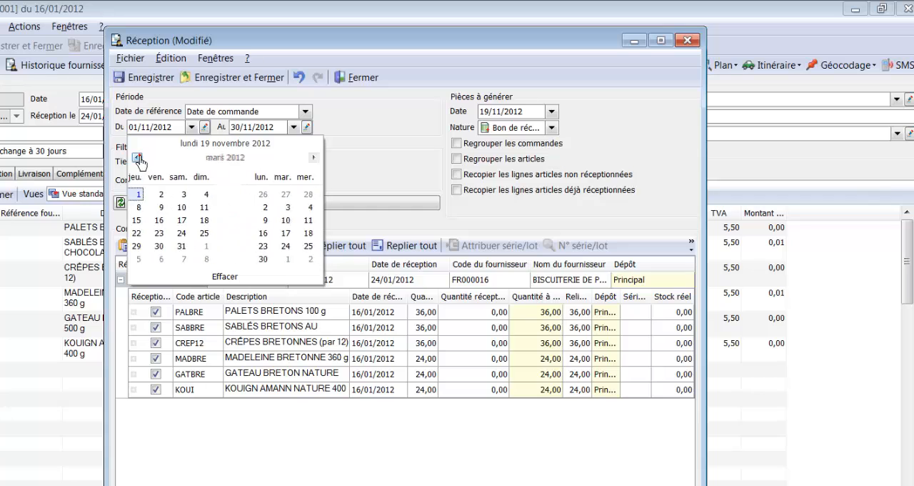
left_click(137, 158)
left_click(137, 158)
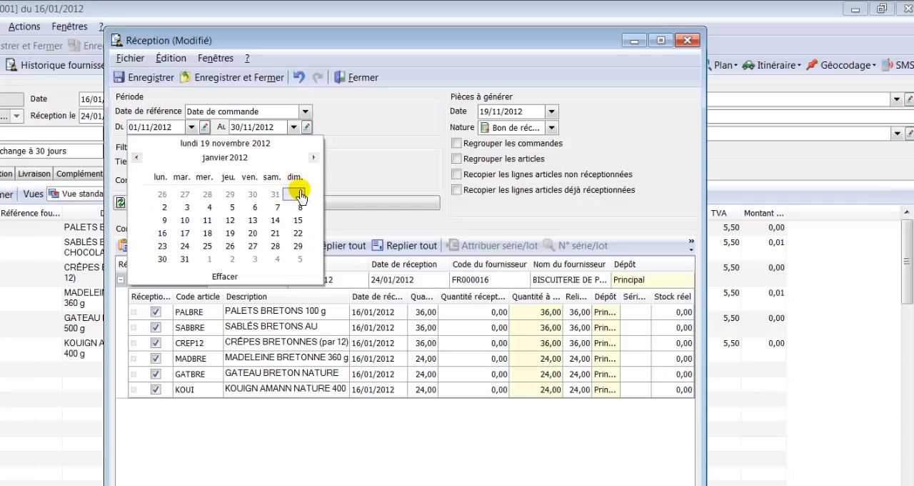
left_click(298, 195)
- Set the end date of the reception's filter period to 31/01/2012
left_click(306, 126)
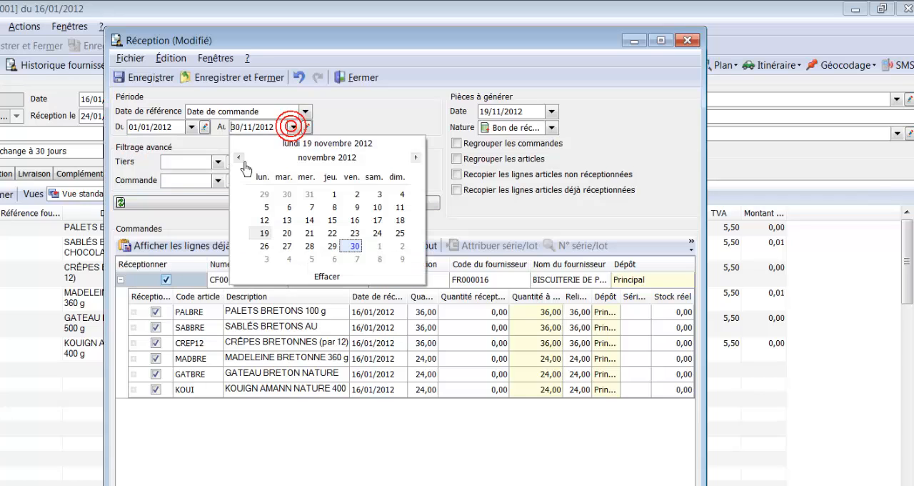
left_click(239, 158)
left_click(240, 158)
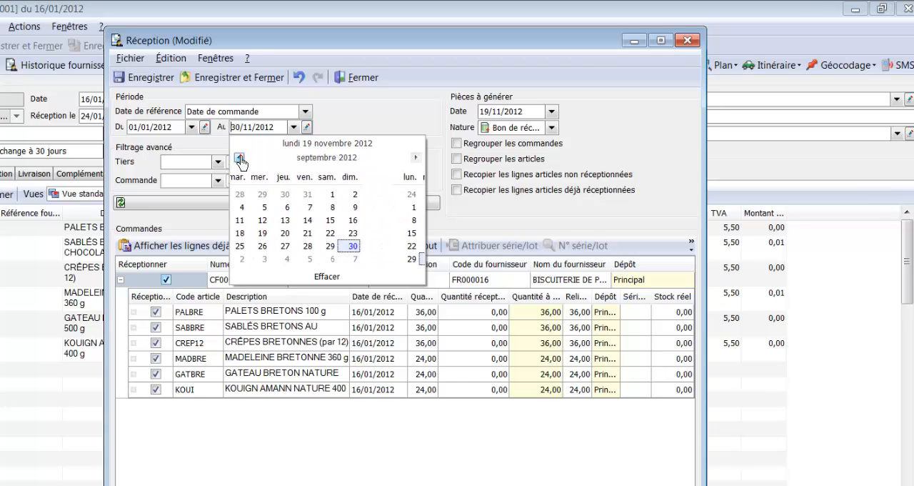
left_click(239, 158)
left_click(239, 158)
left_click(240, 157)
left_click(239, 158)
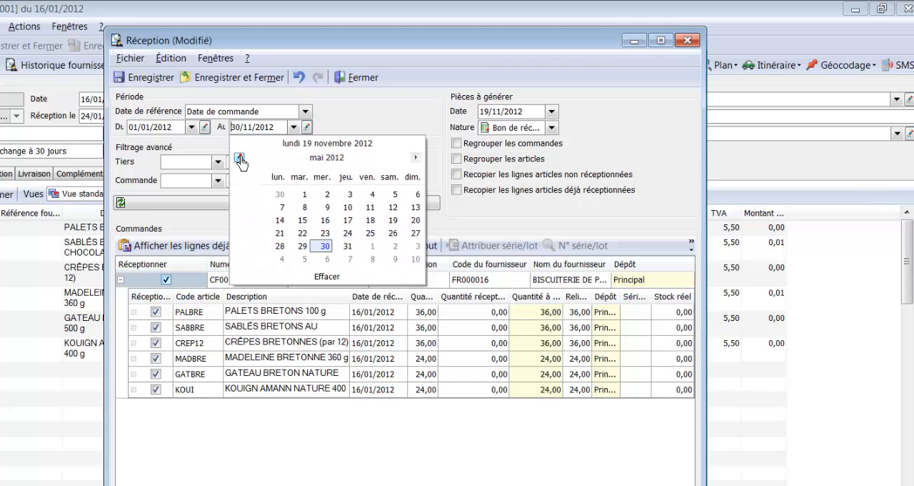
left_click(240, 158)
left_click(239, 158)
left_click(239, 158)
left_click(239, 157)
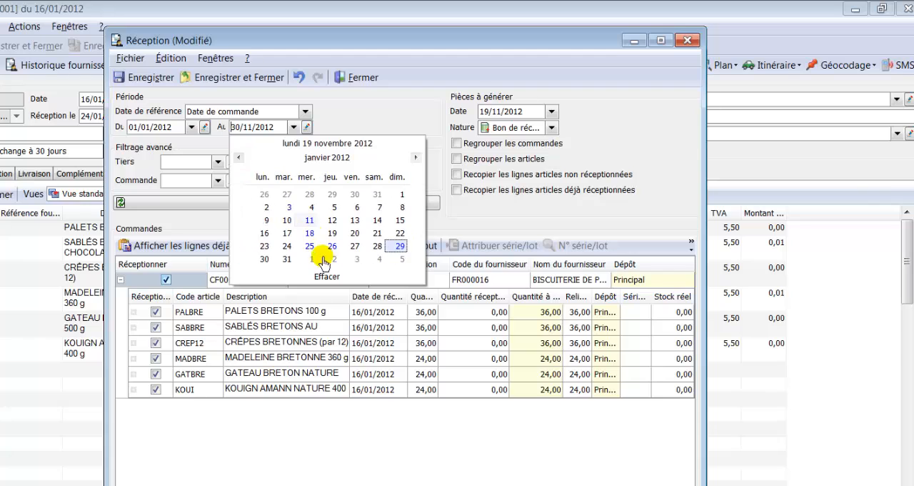
left_click(285, 259)
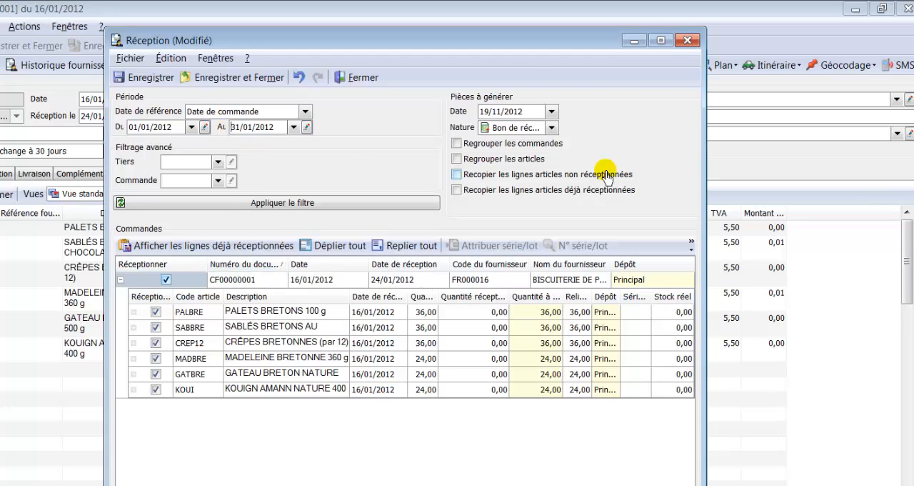
- Set the date of the documents to generate (Pièces à générer) to 23/01/2012
left_click(552, 112)
left_click(488, 143)
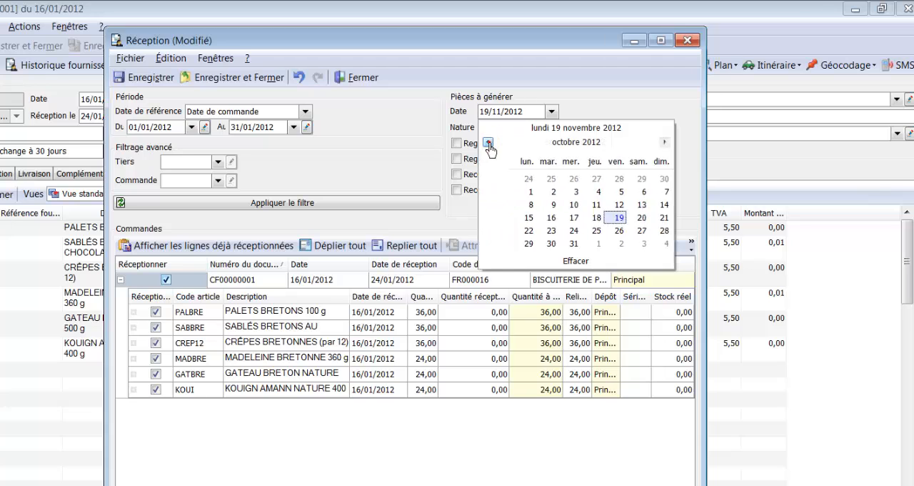
left_click(488, 143)
left_click(488, 143)
left_click(488, 143)
left_click(488, 143)
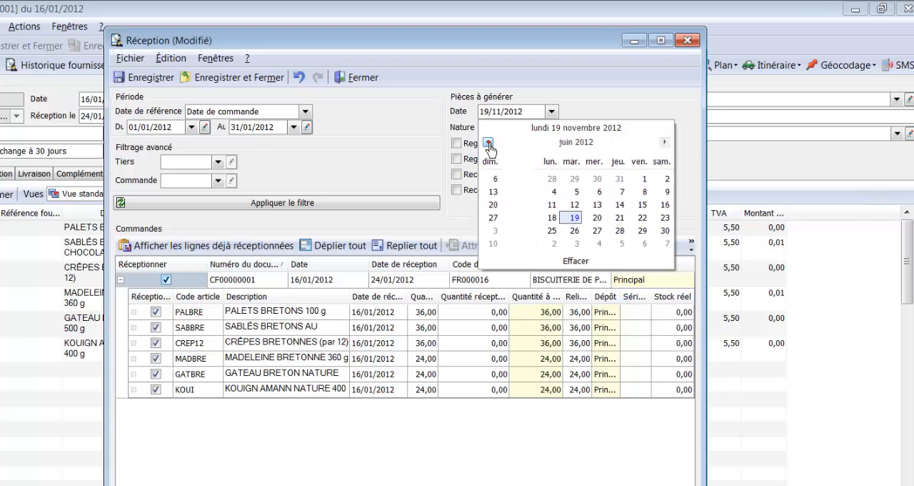
left_click(489, 143)
left_click(488, 142)
left_click(489, 143)
left_click(488, 142)
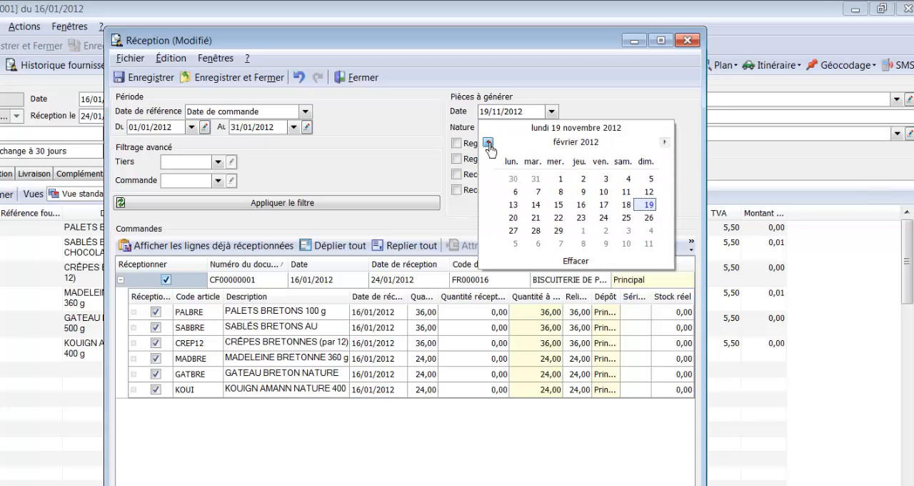
left_click(488, 143)
left_click(515, 230)
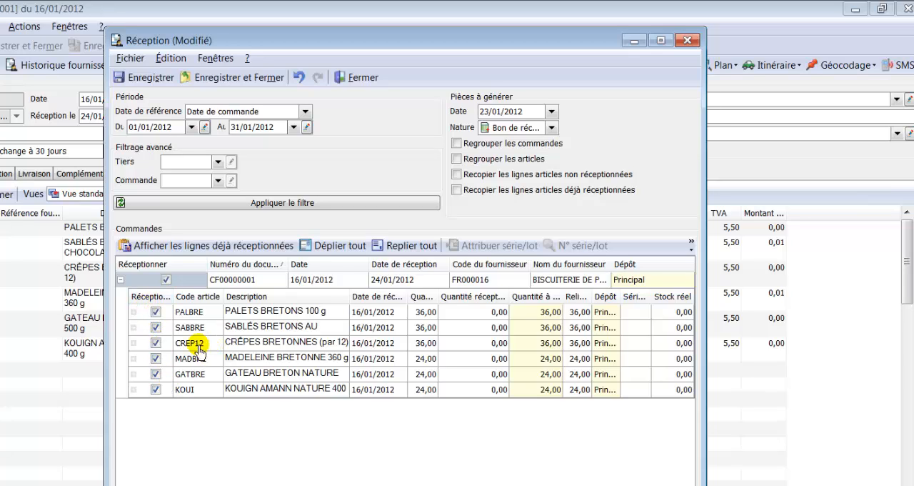
left_click(157, 343)
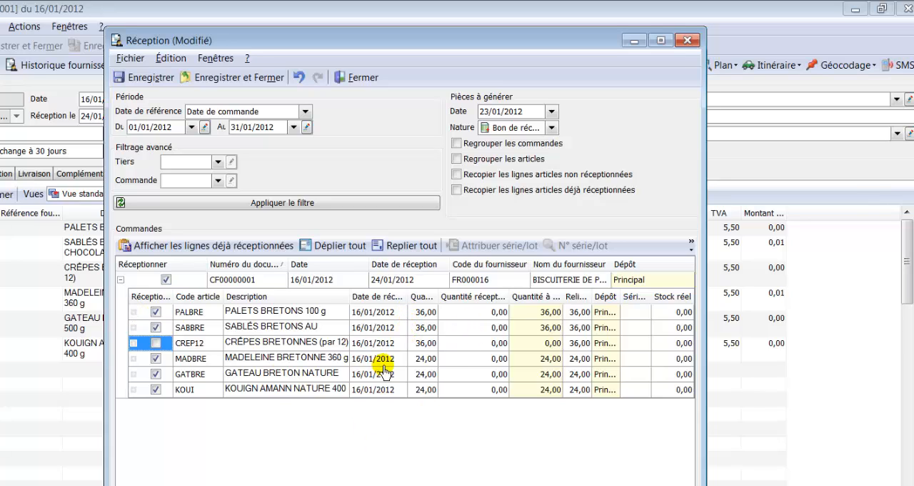
left_click(537, 344)
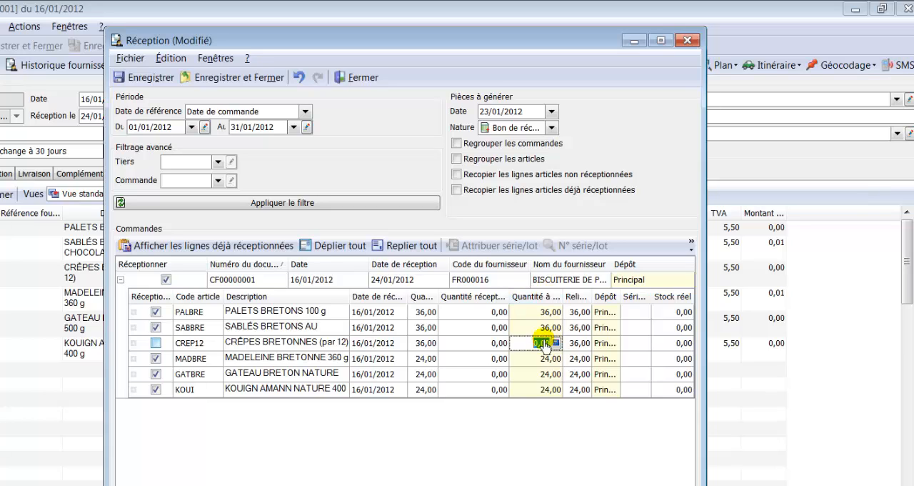
left_click(157, 344)
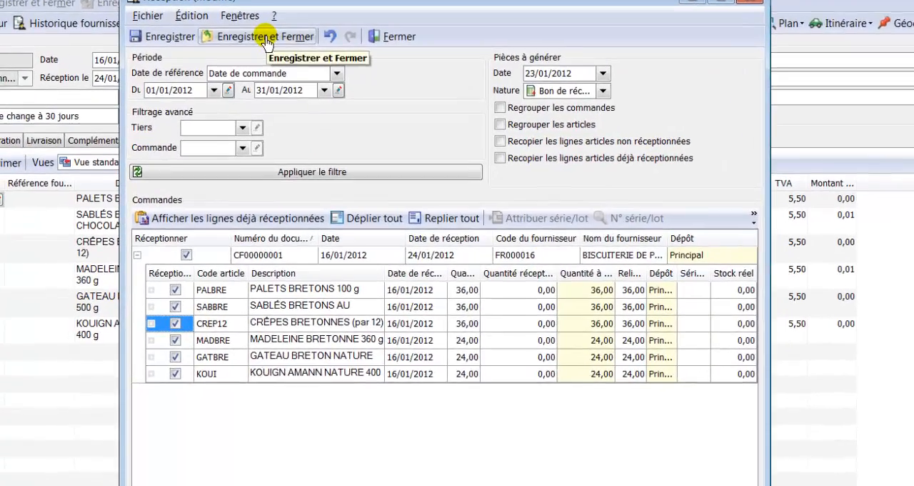
- Save and validate the order's reception without opening the created document, and close the order
left_click(265, 39)
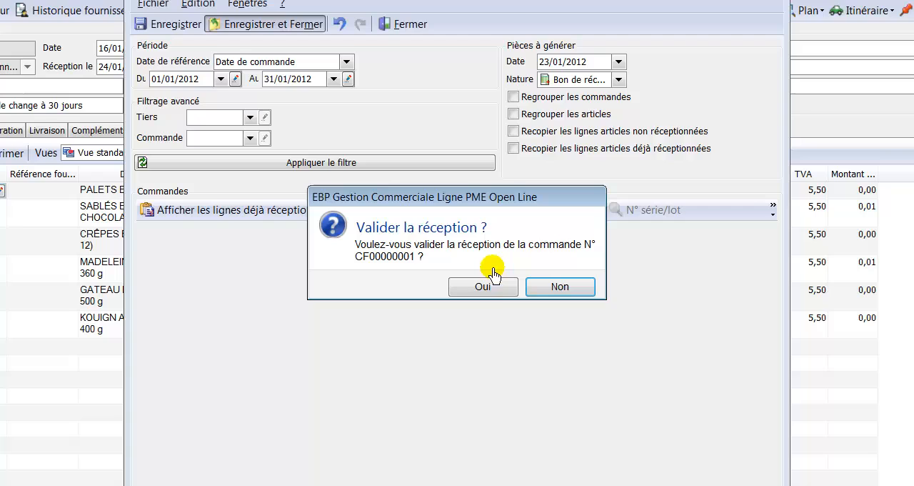
left_click(490, 292)
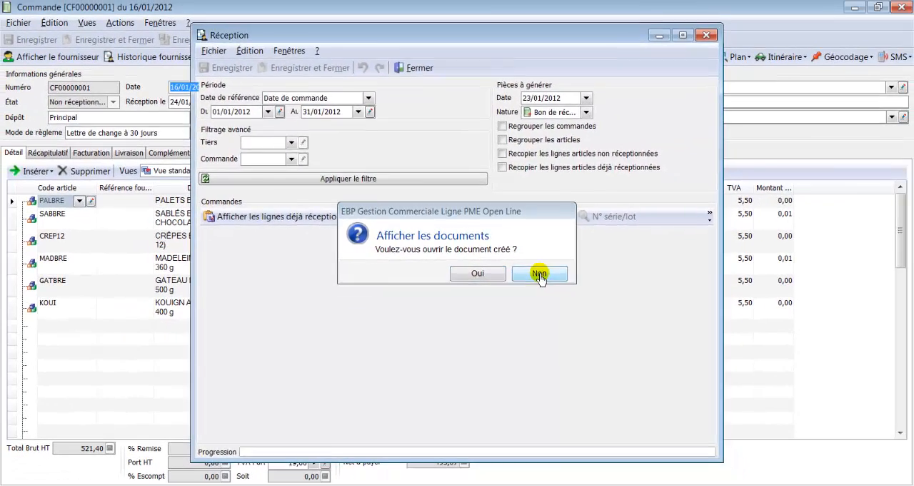
left_click(561, 282)
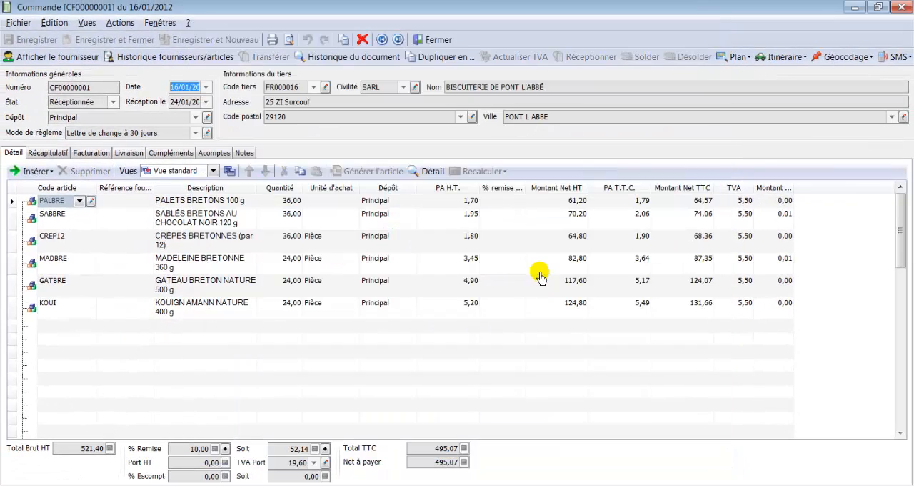
left_click(440, 40)
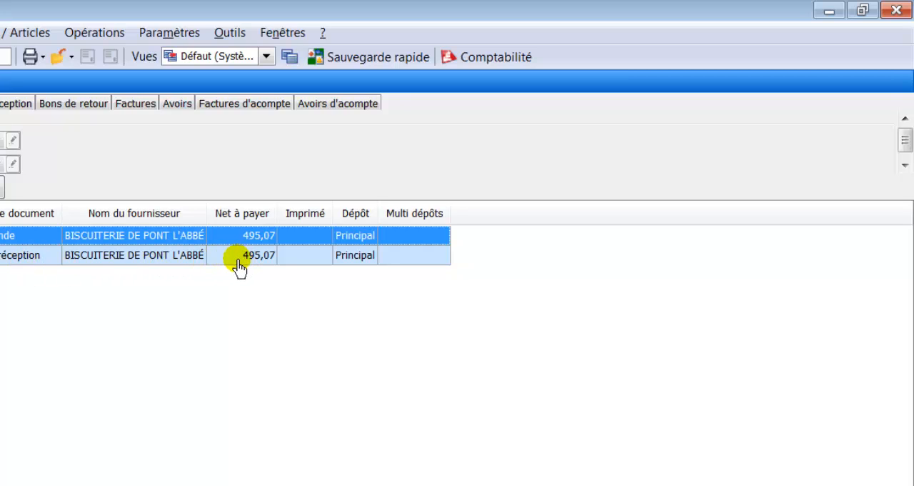
- Open the list of stock movements (Mouvements de stock) to examine the entries from the reception
left_click(245, 236)
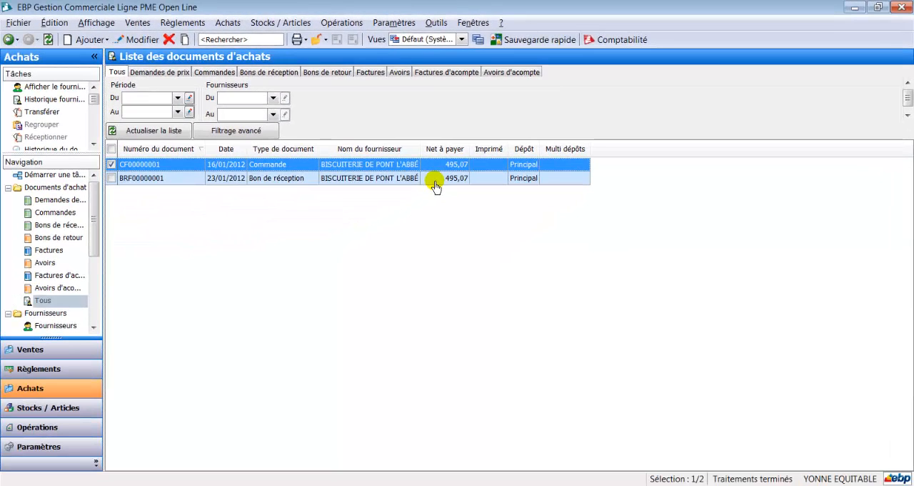
left_click(272, 26)
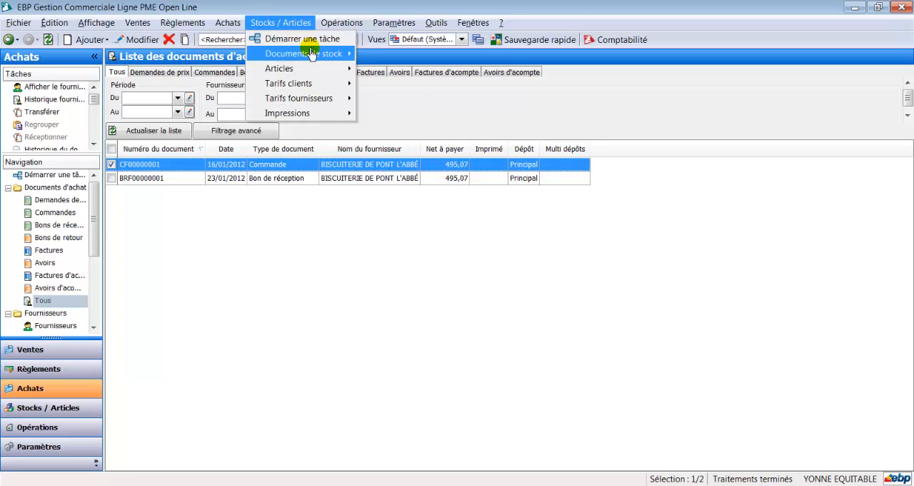
mouse_move(315, 59)
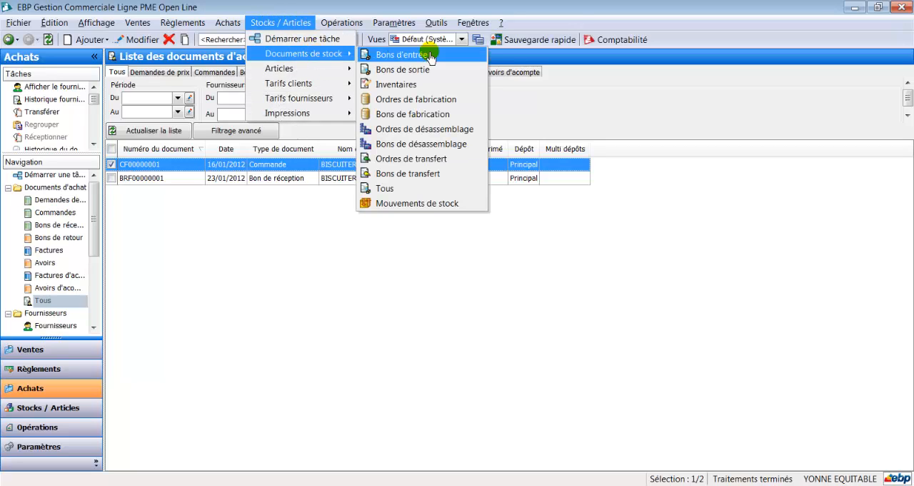
left_click(437, 203)
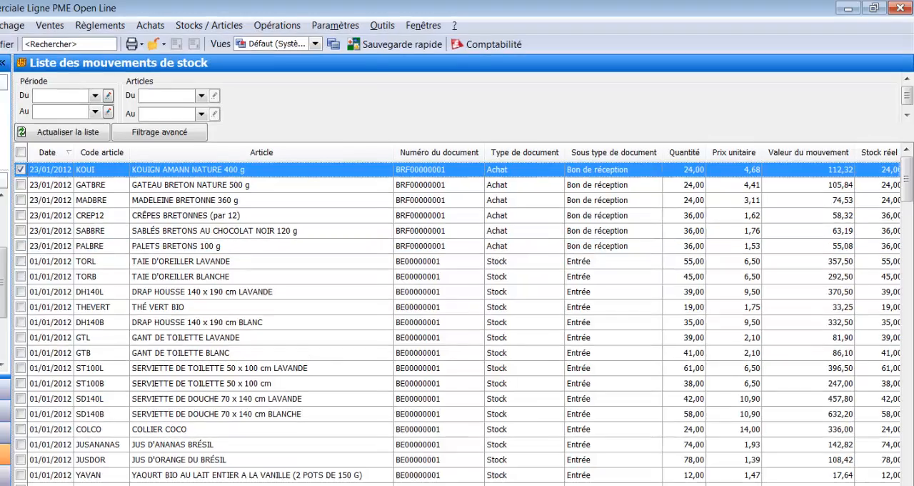
- Return to the start screen and open the purchase document printing window for goods receipts (Bons de réception)
left_click(15, 41)
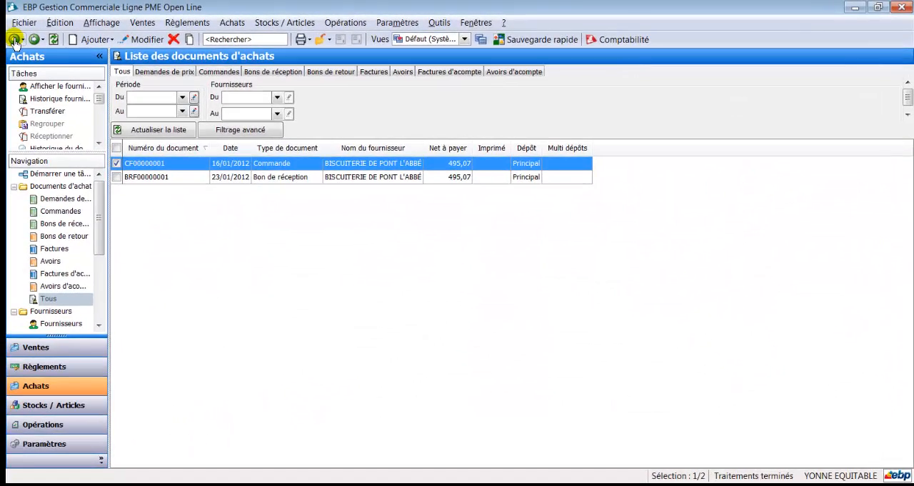
left_click(16, 41)
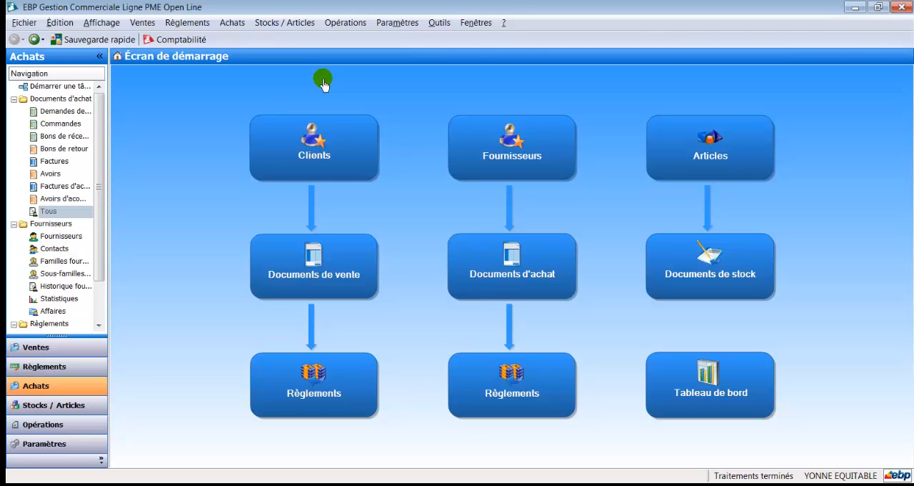
left_click(229, 25)
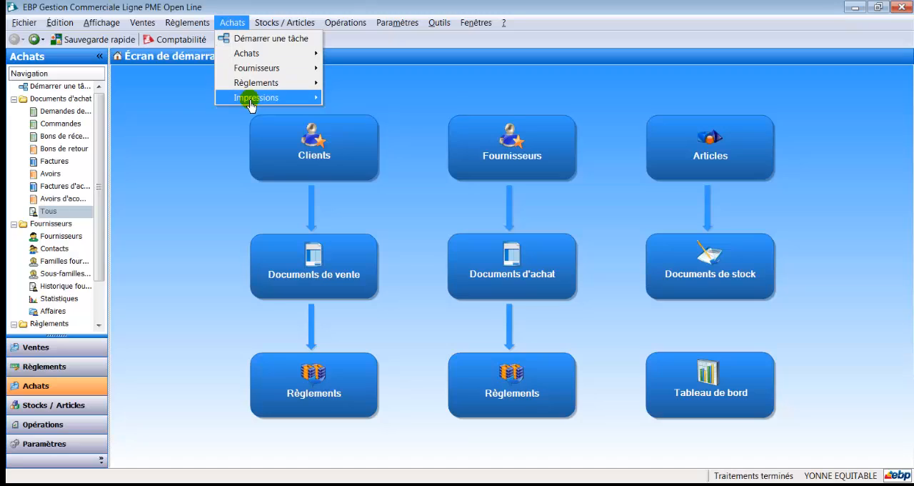
mouse_move(250, 104)
mouse_move(380, 104)
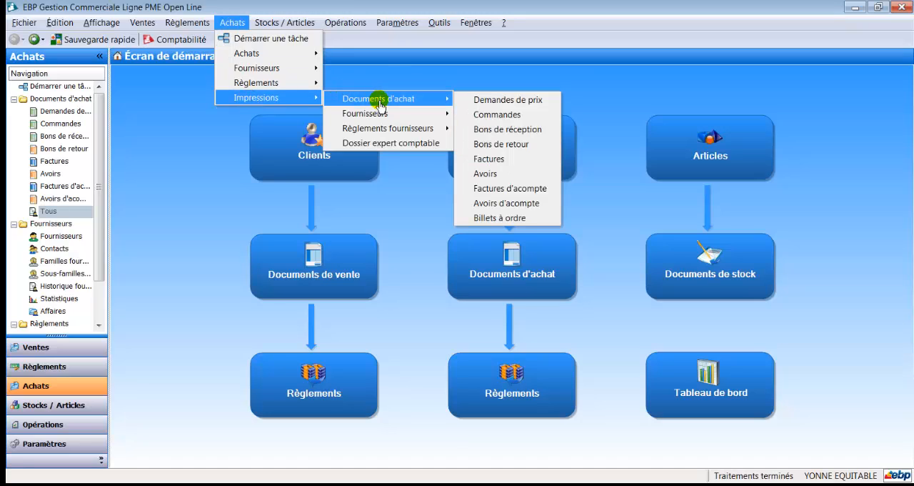
left_click(530, 132)
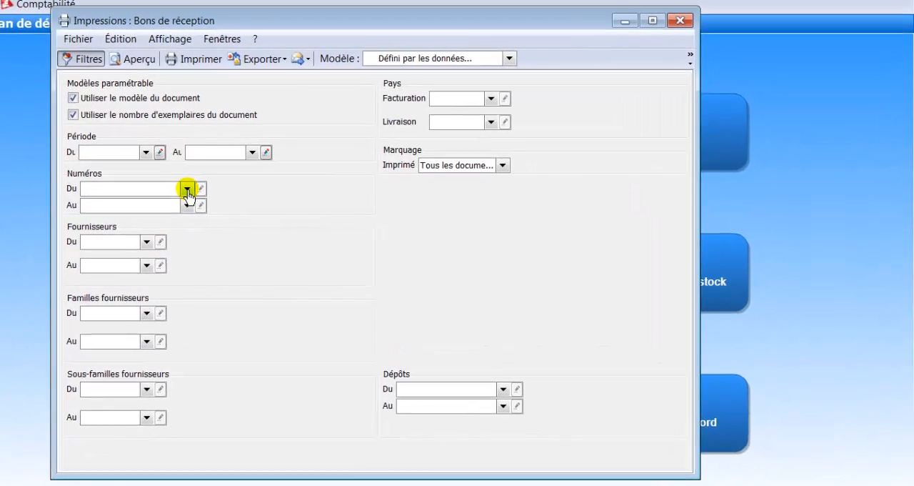
- Restrict the printout to the Biscuiterie de Pont l'Abbé goods receipt dated 23/01/2012 and generate its print preview
left_click(300, 196)
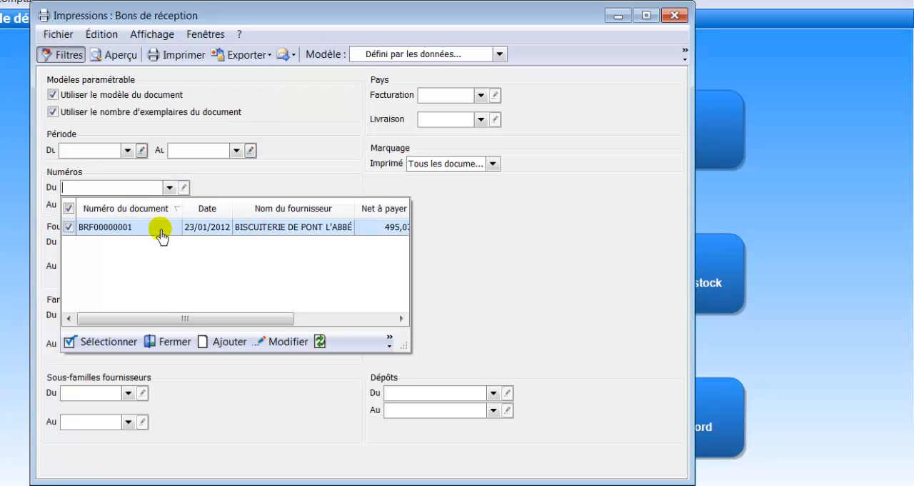
left_click(126, 227)
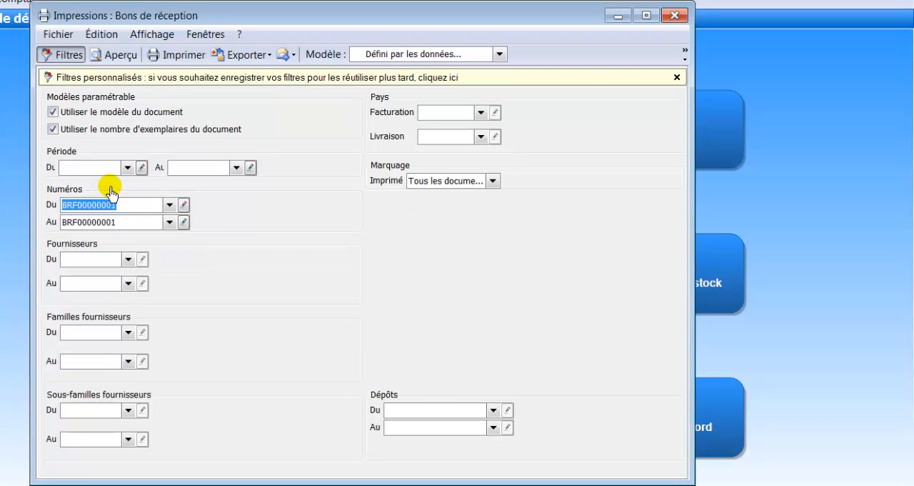
left_click(109, 57)
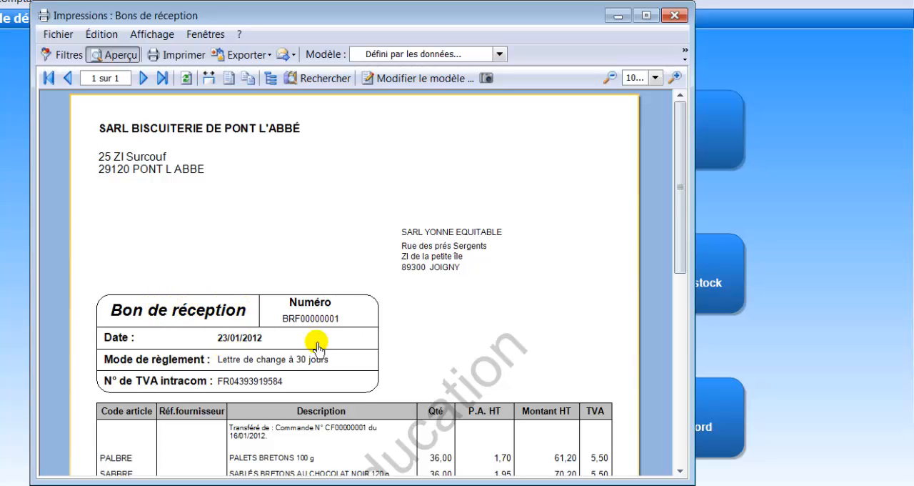
- Examine the previewed goods receipt from its header down to the totals, and close the printing window
left_click_drag(688, 227, 685, 421)
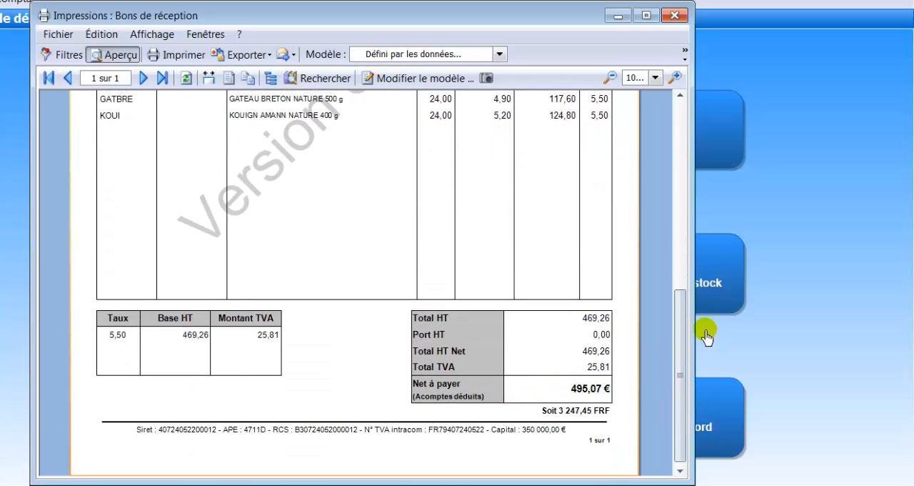
left_click_drag(675, 340, 641, 118)
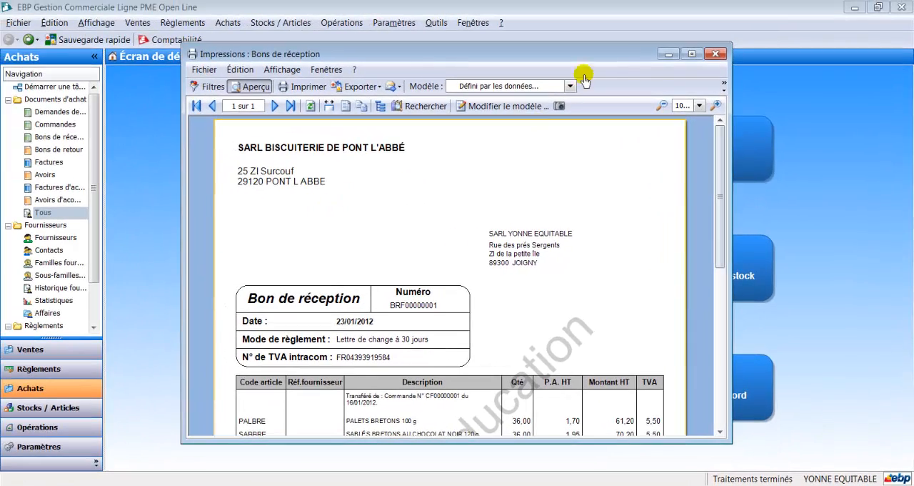
left_click(715, 54)
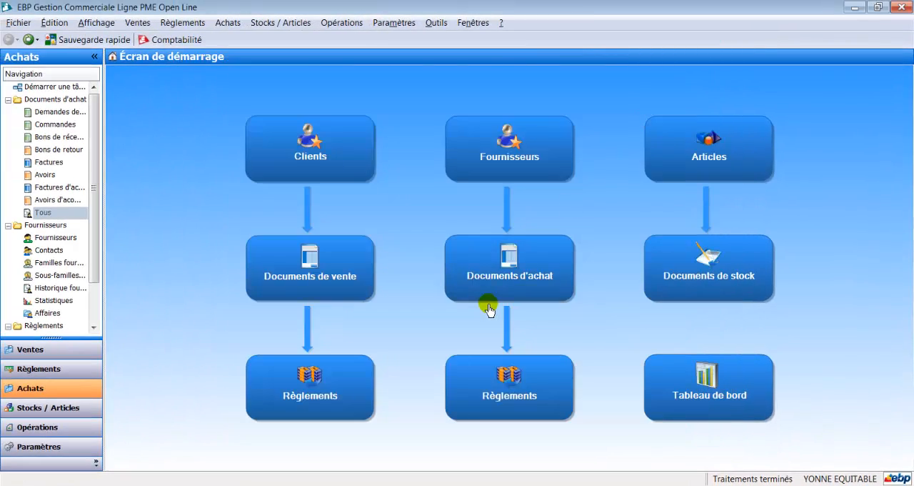